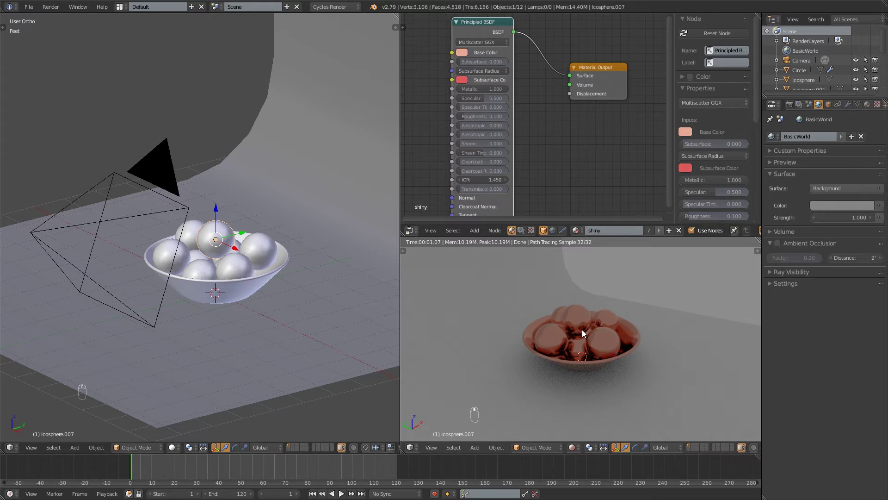
Examine the rendered preview of the shiny bowl and spheres from close up, from farther away and from different angles
{"action": "scroll", "coordinate": [586, 323], "scroll_direction": "up", "scroll_amount": 7}
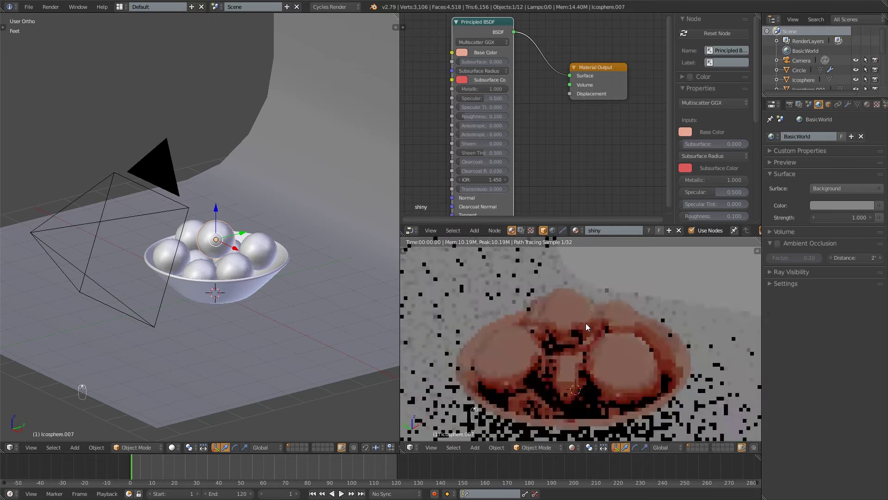
{"action": "mouse_move", "coordinate": [578, 323]}
{"action": "middle_mouse_down"}
{"action": "mouse_move", "coordinate": [457, 326]}
{"action": "mouse_move", "coordinate": [592, 332]}
{"action": "middle_mouse_up"}
{"action": "scroll", "coordinate": [542, 329], "scroll_direction": "down", "scroll_amount": 6}
{"action": "scroll", "coordinate": [577, 338], "scroll_direction": "down", "scroll_amount": 3}
{"action": "scroll", "coordinate": [593, 309], "scroll_direction": "down", "scroll_amount": 2}
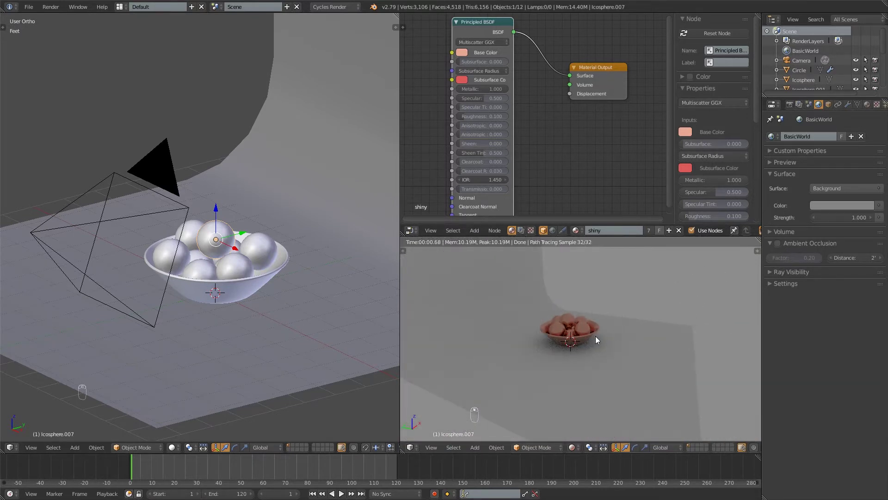
{"action": "mouse_move", "coordinate": [595, 336]}
{"action": "middle_mouse_down"}
{"action": "mouse_move", "coordinate": [582, 339]}
{"action": "mouse_move", "coordinate": [666, 312]}
{"action": "mouse_move", "coordinate": [546, 329]}
{"action": "mouse_move", "coordinate": [598, 329]}
{"action": "middle_mouse_up"}
{"action": "scroll", "coordinate": [588, 300], "scroll_direction": "up", "scroll_amount": 4}
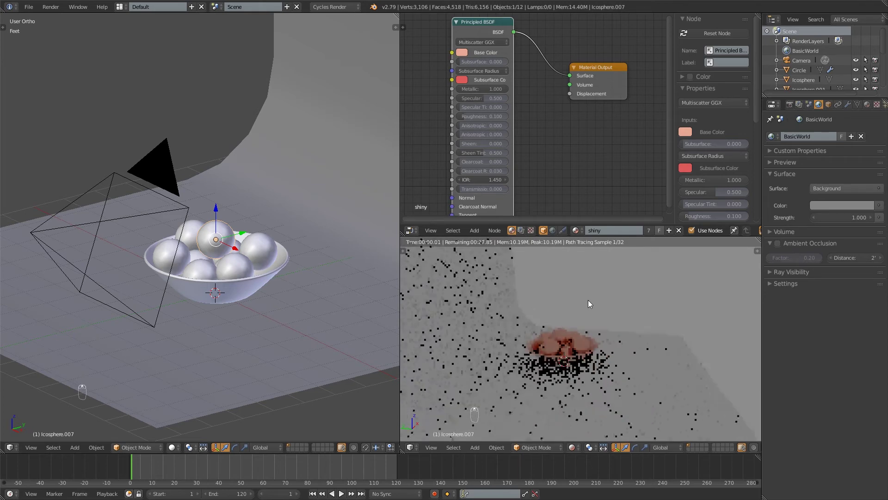
{"action": "scroll", "coordinate": [543, 354], "scroll_direction": "up", "scroll_amount": 4}
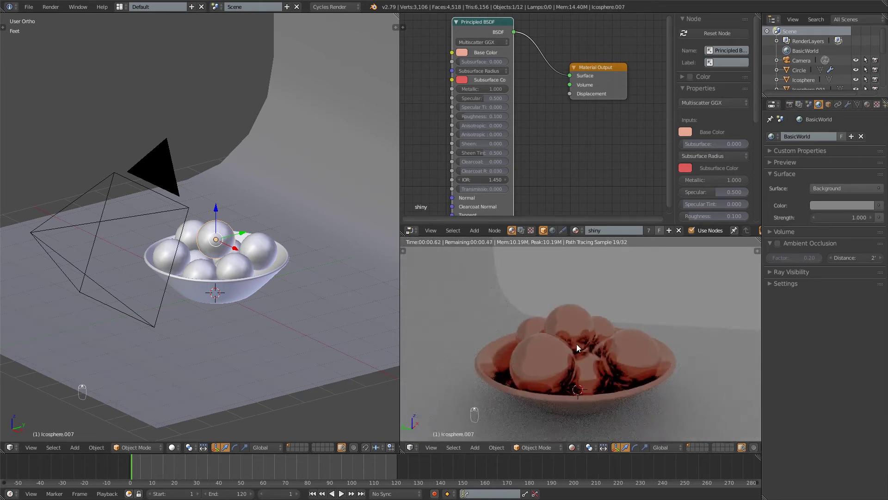
{"action": "mouse_move", "coordinate": [577, 343]}
{"action": "middle_mouse_down"}
{"action": "mouse_move", "coordinate": [459, 359]}
{"action": "mouse_move", "coordinate": [556, 345]}
{"action": "middle_mouse_up"}
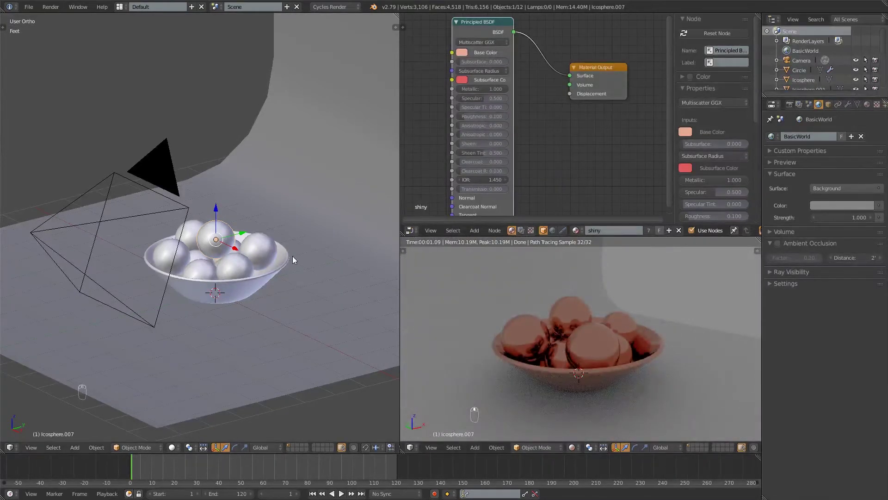
Add an area lamp and raise it along Z about 4 feet so it sits above the bowl
{"action": "key", "text": "shift+a"}
{"action": "mouse_move", "coordinate": [236, 247]}
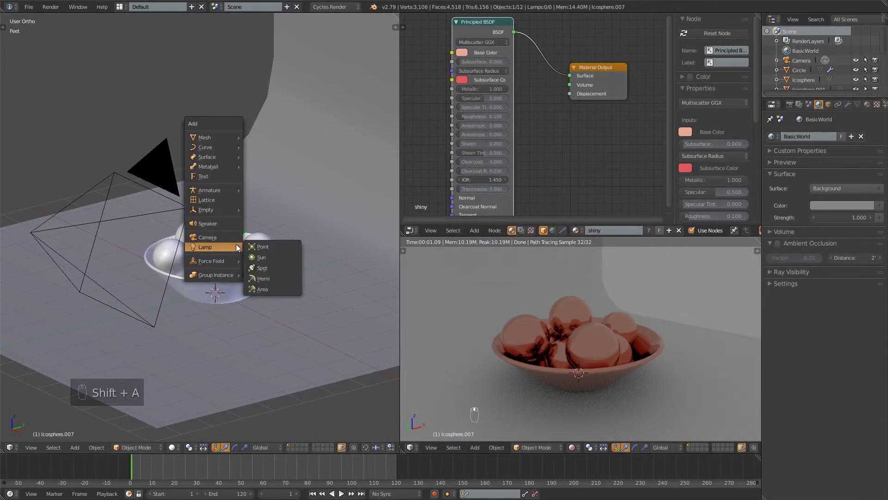
{"action": "left_click", "coordinate": [269, 287]}
{"action": "key", "text": "g"}
{"action": "key", "text": "z"}
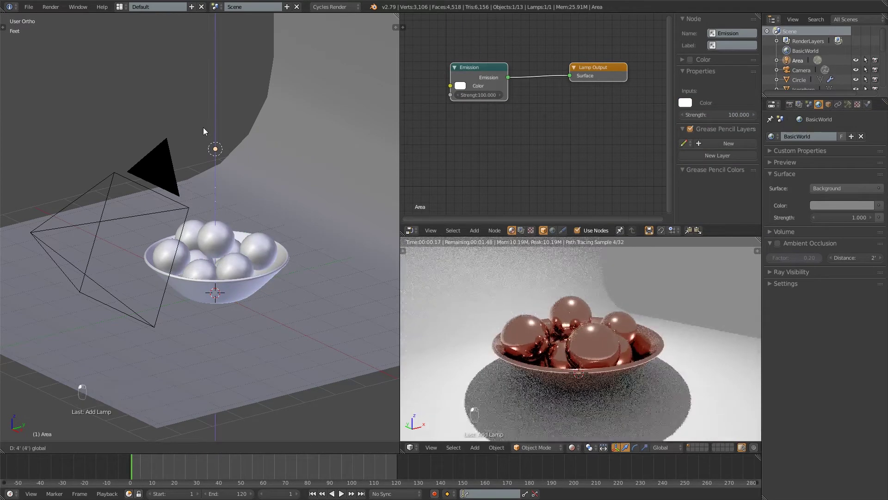
{"action": "left_click", "coordinate": [204, 127]}
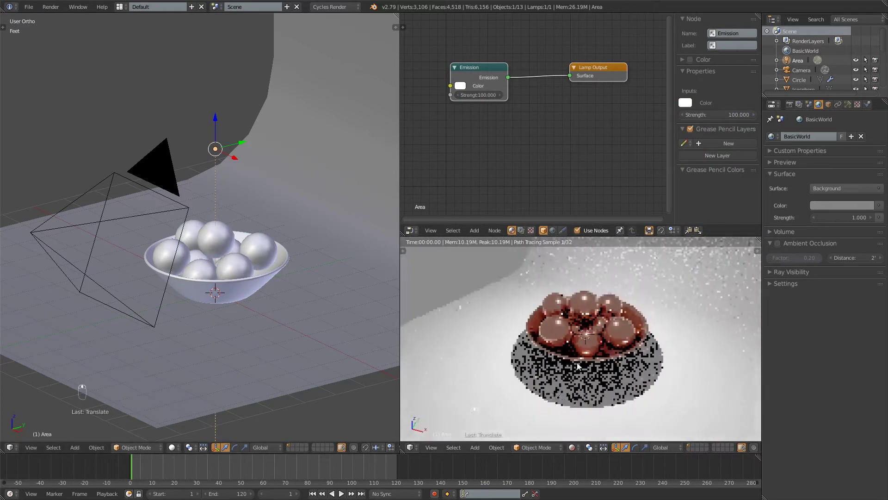
Check the area lamp's reflections on the spheres in the rendered preview and delete the lamp
{"action": "scroll", "coordinate": [566, 317], "scroll_direction": "up", "scroll_amount": 5}
{"action": "scroll", "coordinate": [568, 316], "scroll_direction": "down", "scroll_amount": 5}
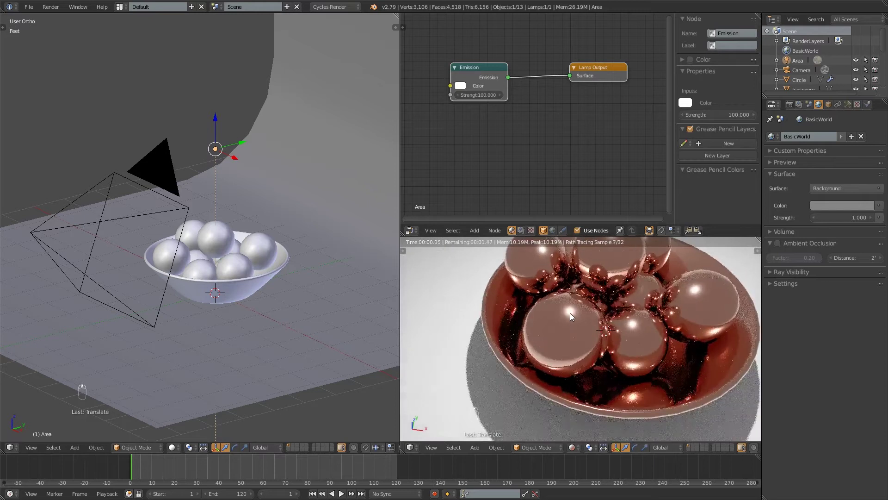
{"action": "scroll", "coordinate": [572, 317], "scroll_direction": "up", "scroll_amount": 5}
{"action": "scroll", "coordinate": [572, 317], "scroll_direction": "down", "scroll_amount": 5}
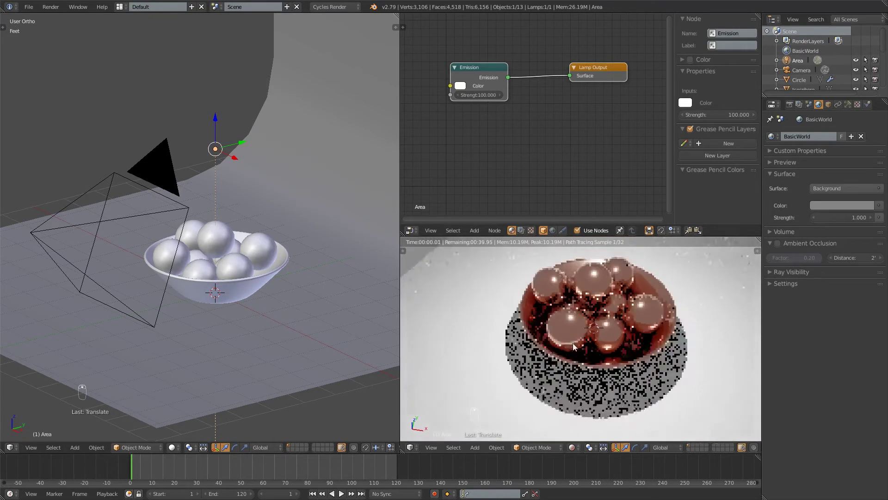
{"action": "middle_click_drag", "start_coordinate": [606, 327], "coordinate": [641, 323]}
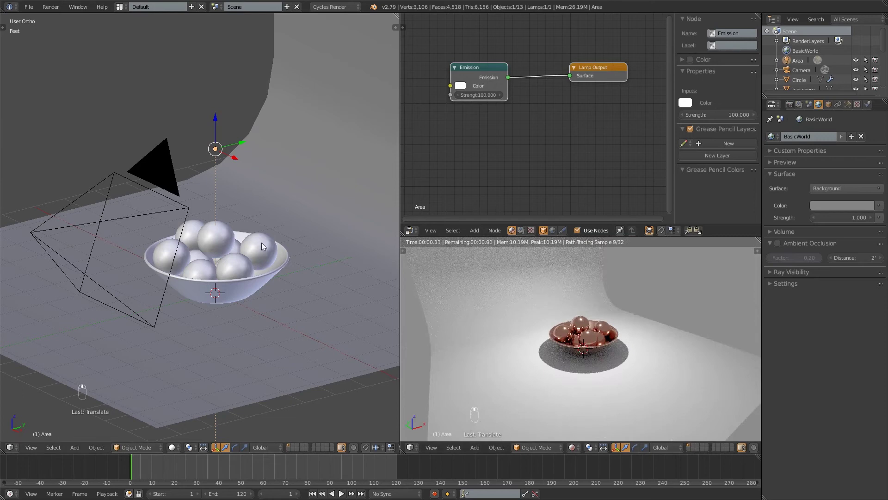
{"action": "key", "text": "x"}
{"action": "left_click", "coordinate": [252, 218]}
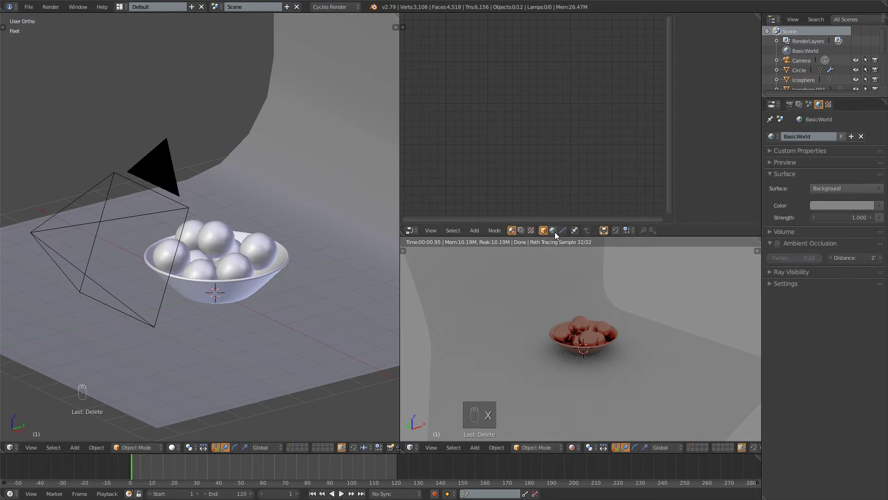
Select a sphere in the bowl and switch the node editor to the world shader nodes
{"action": "right_click", "coordinate": [571, 332]}
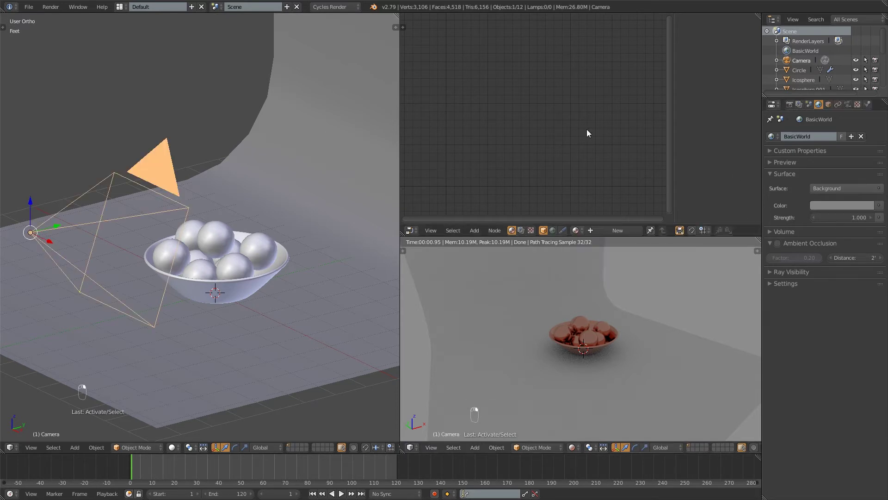
{"action": "right_click", "coordinate": [586, 327]}
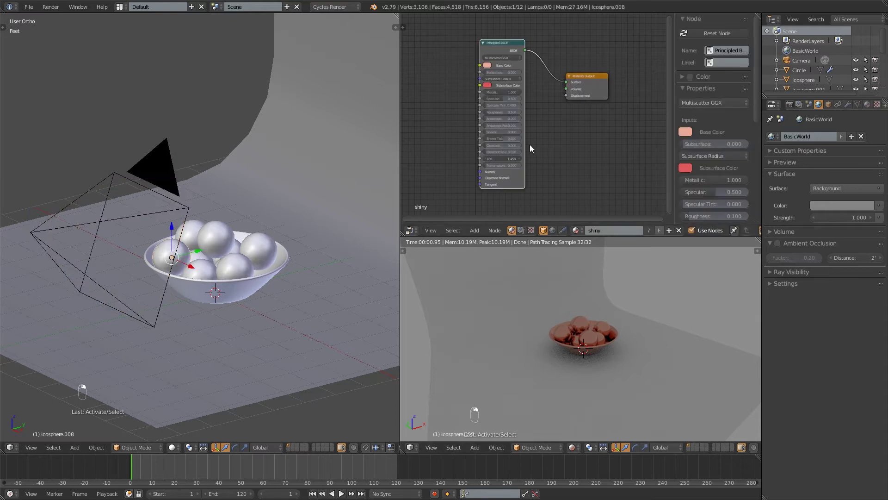
{"action": "left_click", "coordinate": [553, 230]}
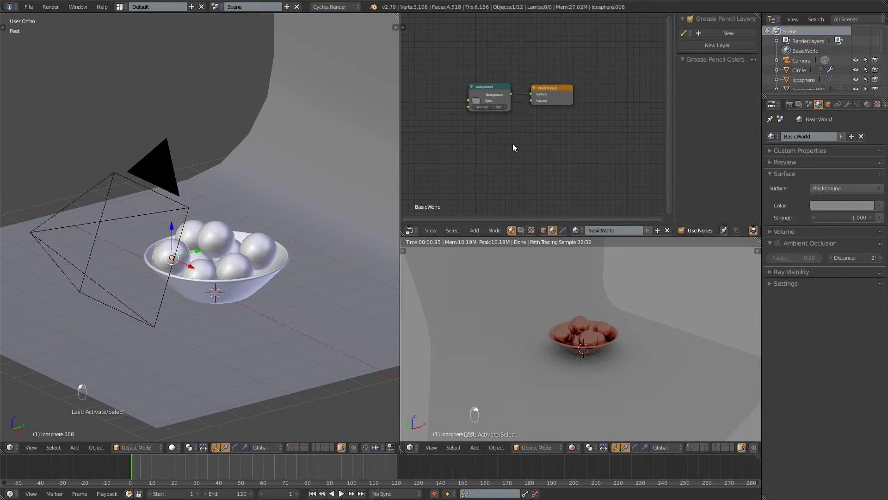
{"action": "middle_click_drag", "start_coordinate": [503, 96], "coordinate": [548, 146]}
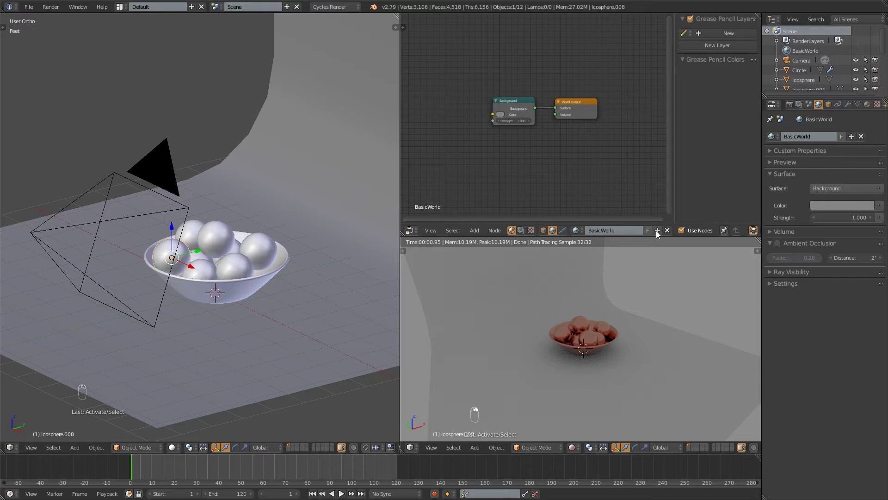
Create a new world from BasicWorld and name it HDR
{"action": "left_click", "coordinate": [851, 136]}
{"action": "left_click", "coordinate": [799, 136]}
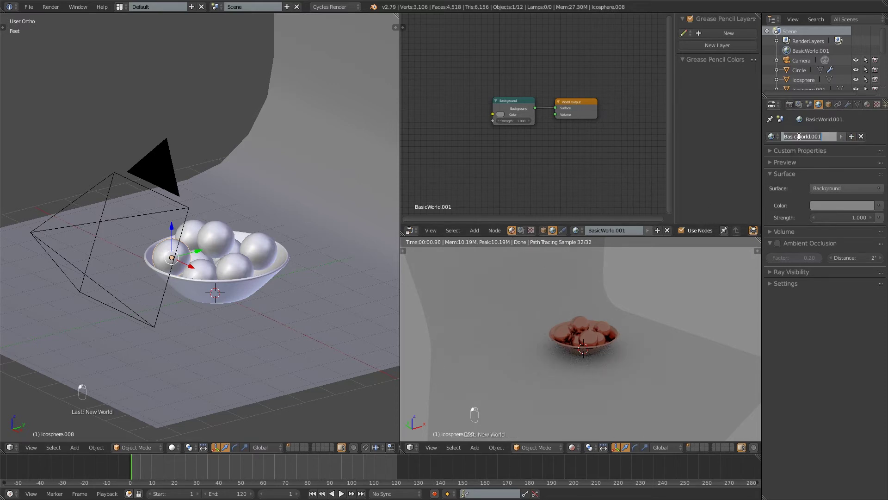
{"action": "type", "text": "HDR"}
{"action": "key", "text": "Return"}
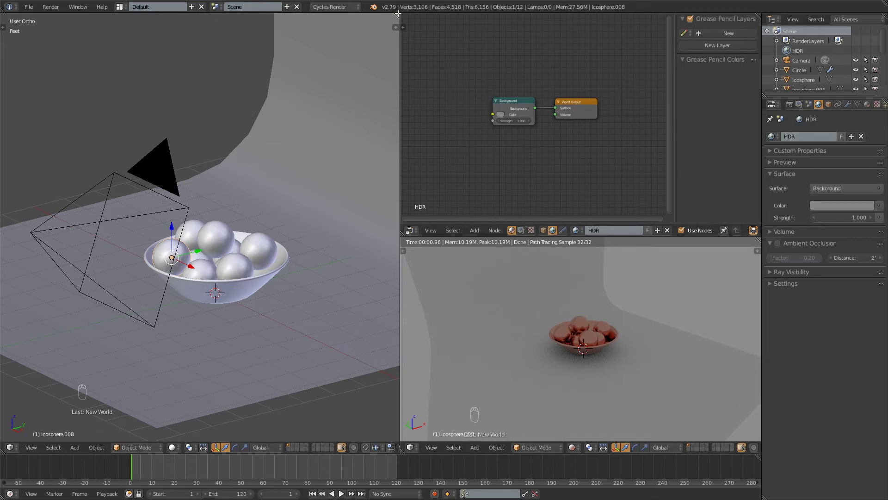
Split the 3D view horizontally and turn the new area into a UV/Image Editor showing modern_buildings_4k.hdr
{"action": "left_click_drag", "start_coordinate": [397, 13], "coordinate": [394, 226]}
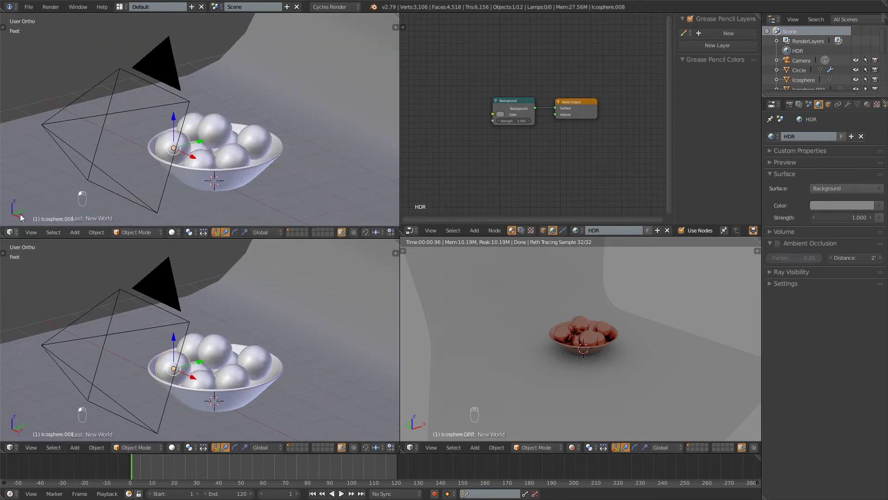
{"action": "left_click", "coordinate": [9, 232]}
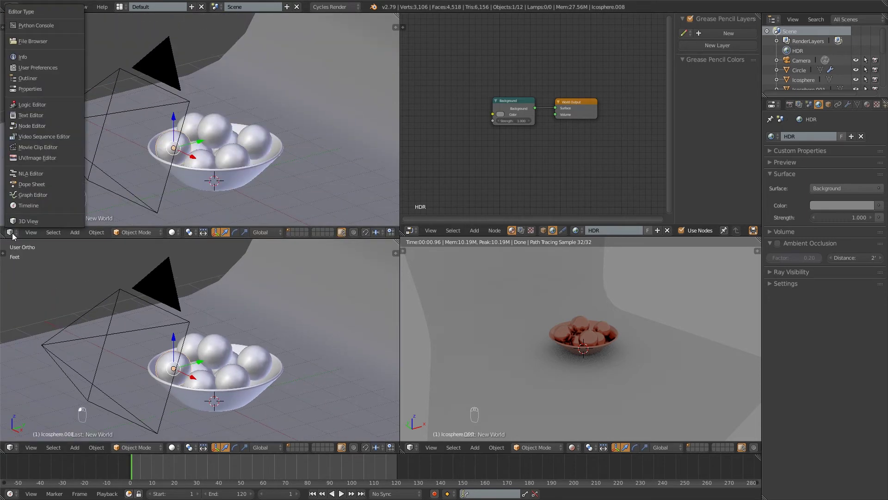
{"action": "left_click", "coordinate": [33, 156]}
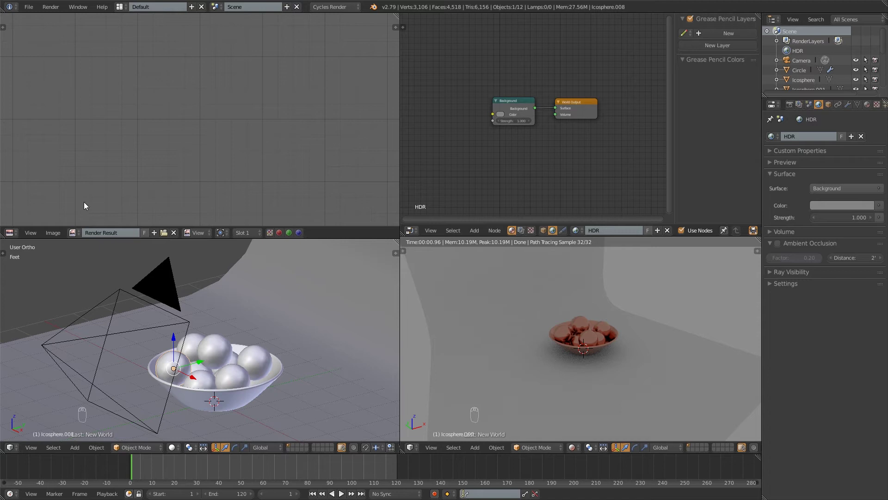
{"action": "left_click", "coordinate": [73, 232]}
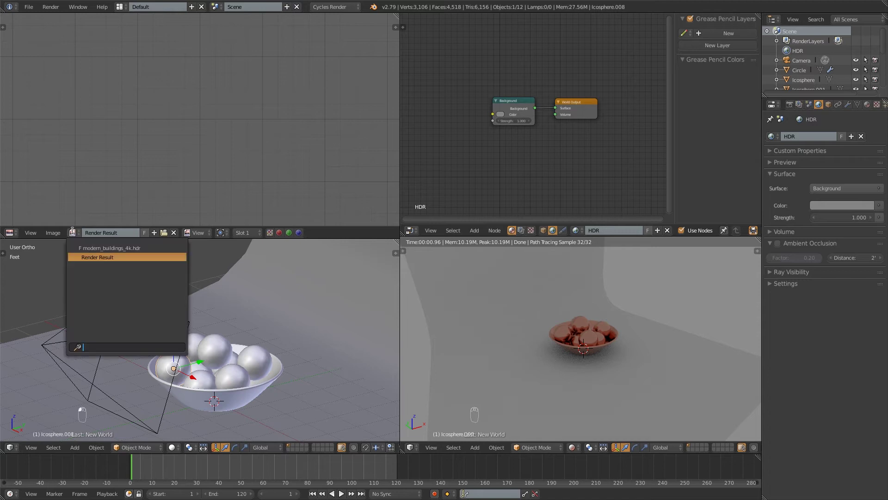
{"action": "left_click", "coordinate": [99, 248]}
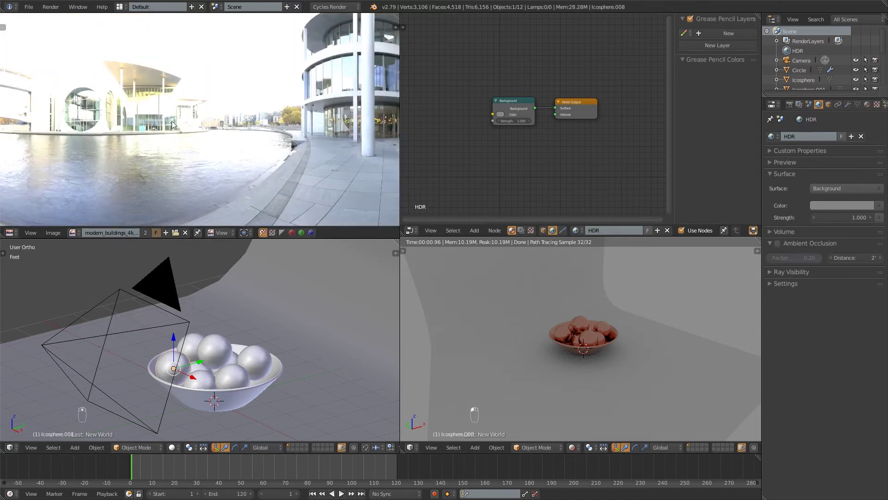
Examine the modern_buildings_4k.hdr panorama, both the whole image and the bright sky area close up
{"action": "scroll", "coordinate": [172, 124], "scroll_direction": "down", "scroll_amount": 5}
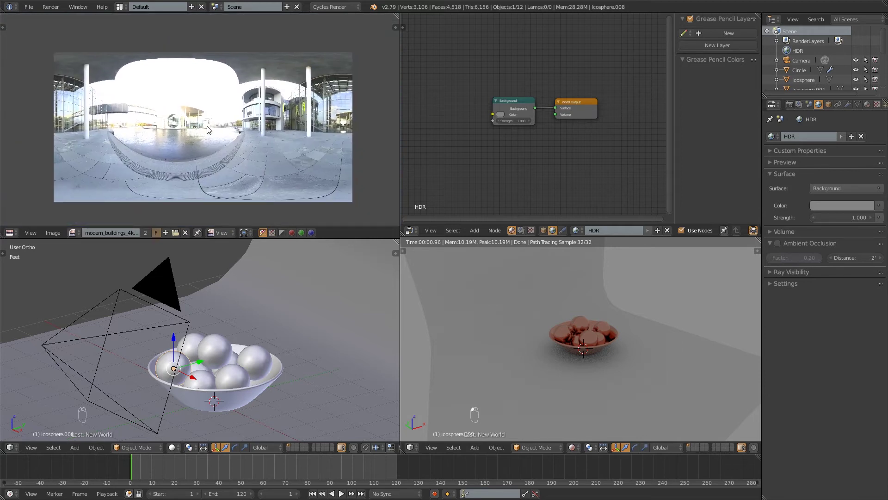
{"action": "scroll", "coordinate": [185, 124], "scroll_direction": "up", "scroll_amount": 1}
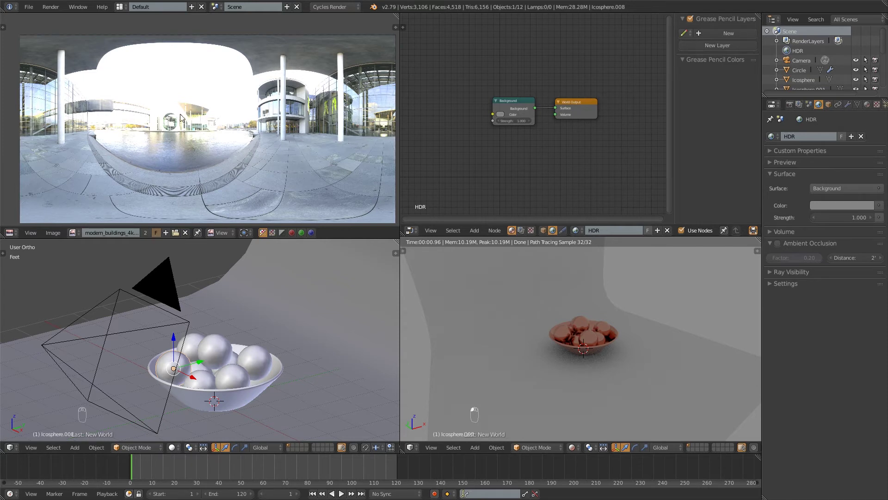
{"action": "scroll", "coordinate": [230, 138], "scroll_direction": "down", "scroll_amount": 1}
{"action": "scroll", "coordinate": [222, 127], "scroll_direction": "up", "scroll_amount": 1}
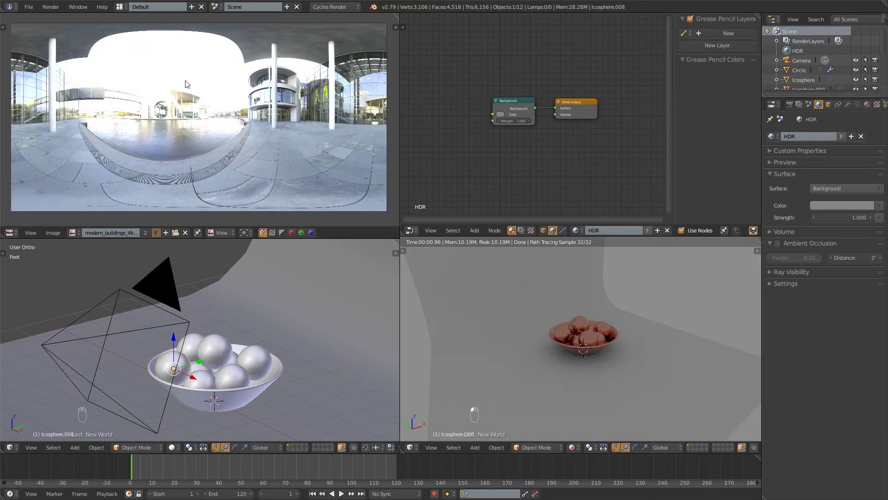
{"action": "middle_click_drag", "start_coordinate": [186, 80], "coordinate": [200, 101]}
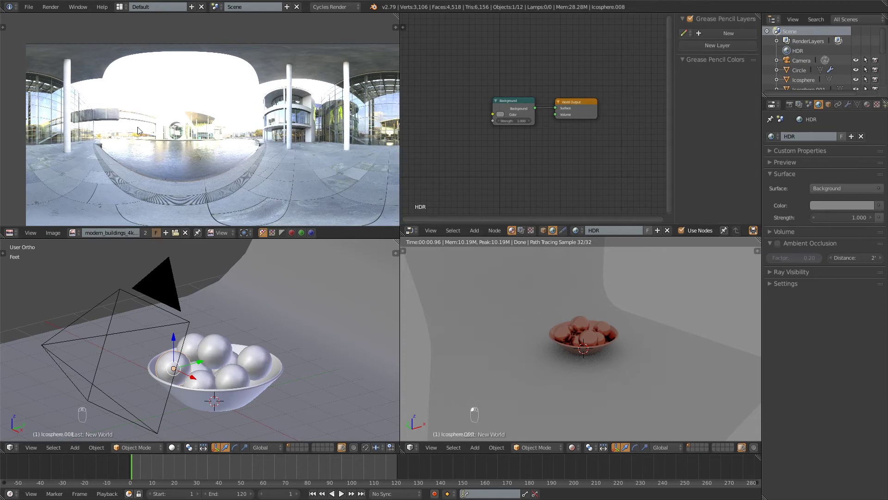
{"action": "scroll", "coordinate": [193, 83], "scroll_direction": "up", "scroll_amount": 4}
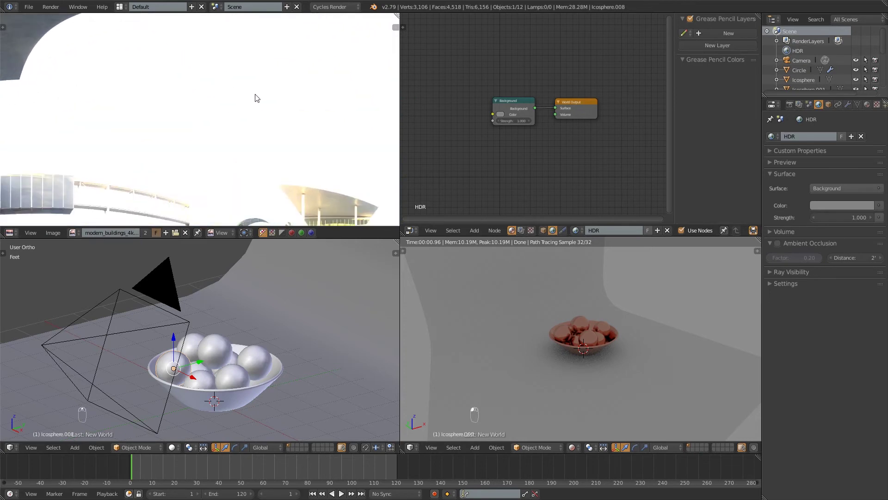
{"action": "middle_click_drag", "start_coordinate": [254, 93], "coordinate": [169, 128]}
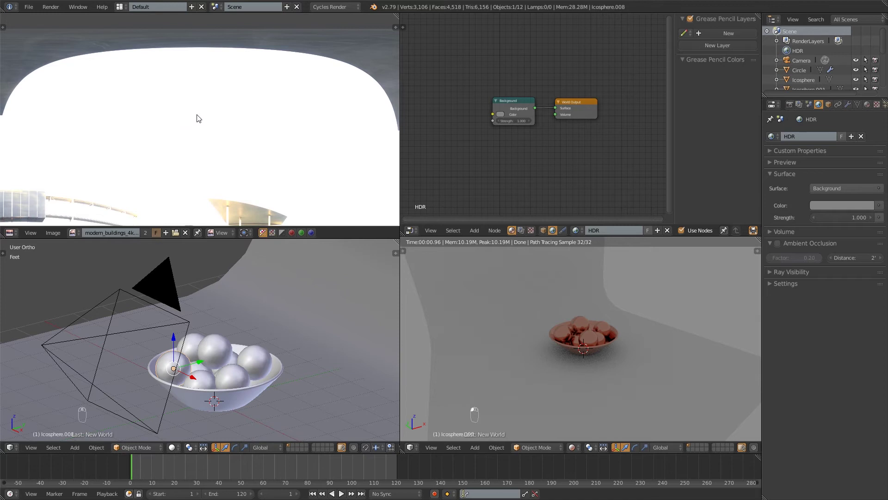
{"action": "scroll", "coordinate": [195, 133], "scroll_direction": "down", "scroll_amount": 1}
{"action": "scroll", "coordinate": [203, 152], "scroll_direction": "down", "scroll_amount": 1}
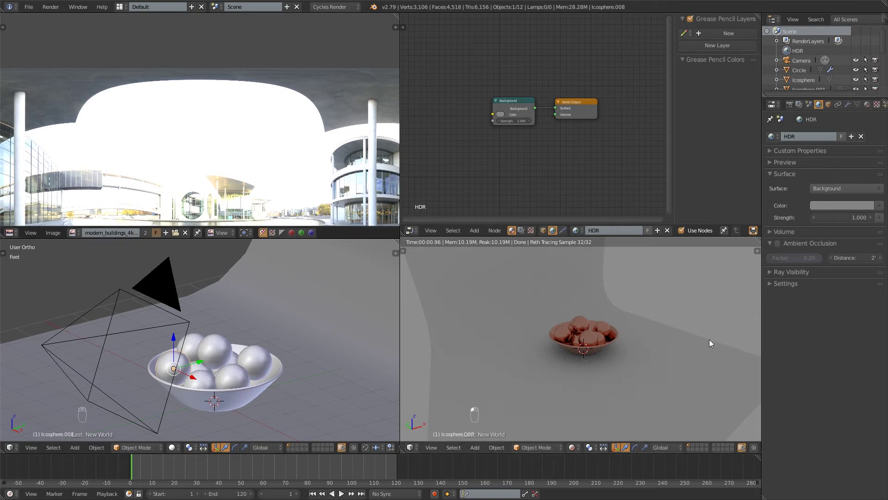
{"action": "scroll", "coordinate": [270, 180], "scroll_direction": "down", "scroll_amount": 1}
{"action": "middle_click_drag", "start_coordinate": [270, 178], "coordinate": [251, 118]}
{"action": "middle_click_drag", "start_coordinate": [209, 140], "coordinate": [207, 128]}
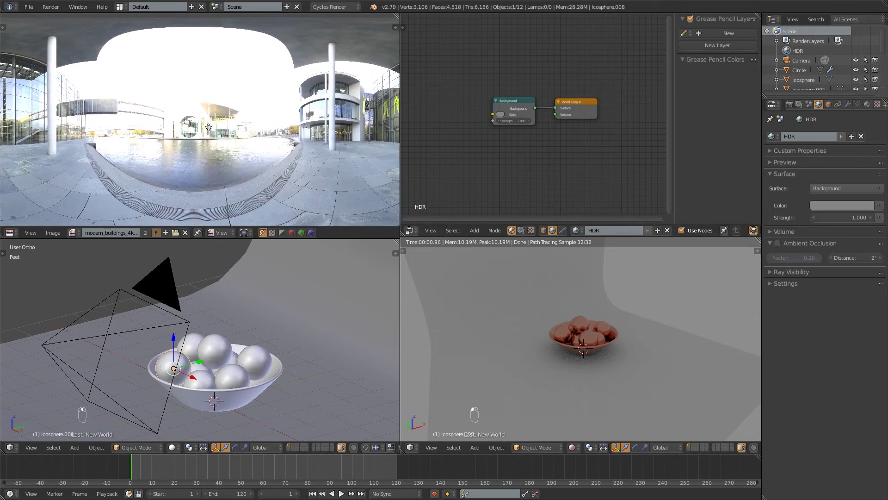
{"action": "scroll", "coordinate": [164, 157], "scroll_direction": "down", "scroll_amount": 1}
{"action": "middle_click_drag", "start_coordinate": [241, 163], "coordinate": [236, 124]}
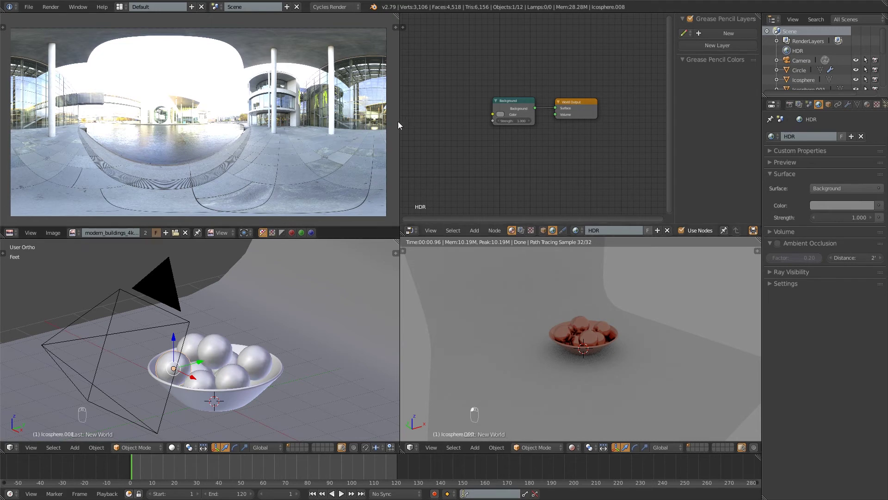
Assign an Environment Texture to the Color of the HDR world's Background shader
{"action": "middle_click_drag", "start_coordinate": [587, 139], "coordinate": [567, 139]}
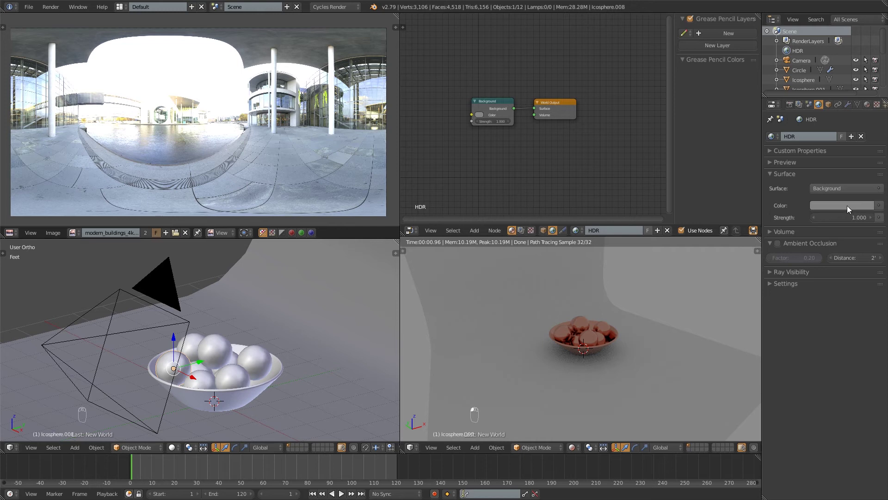
{"action": "left_click", "coordinate": [880, 206]}
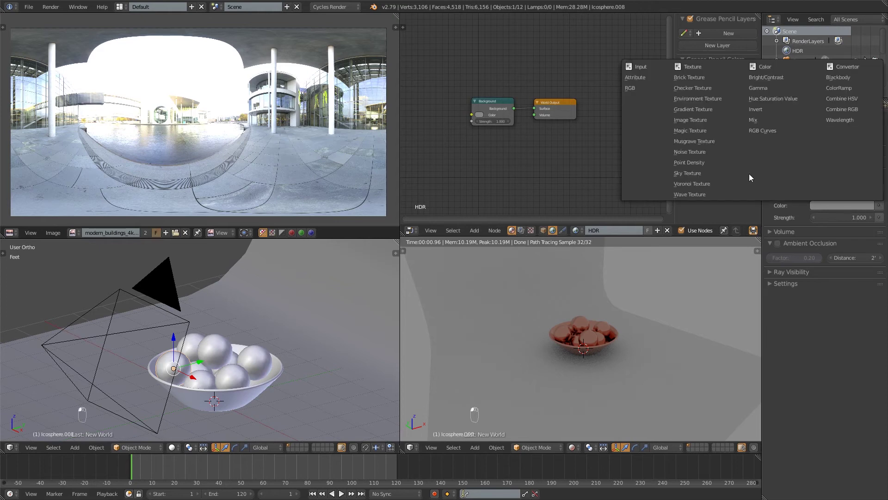
{"action": "left_click", "coordinate": [702, 99]}
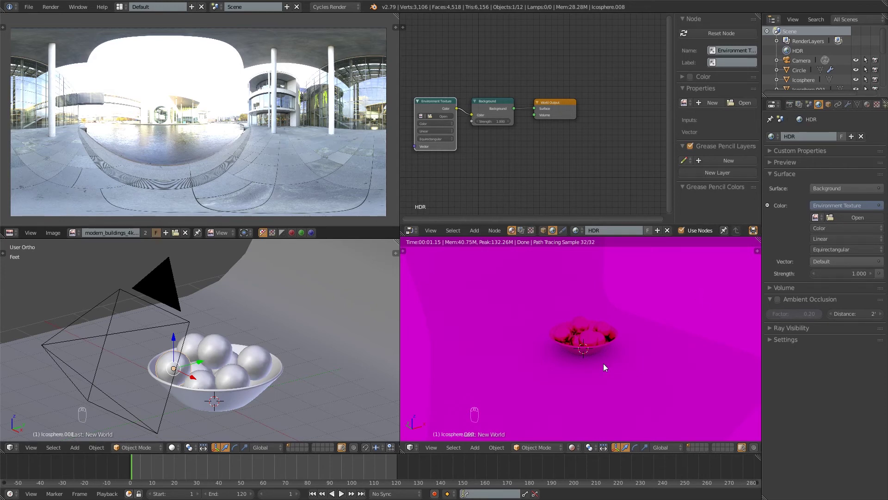
Load the existing modern_buildings_4k.hdr image into the HDR world's Environment Texture
{"action": "middle_click_drag", "start_coordinate": [594, 348], "coordinate": [618, 343]}
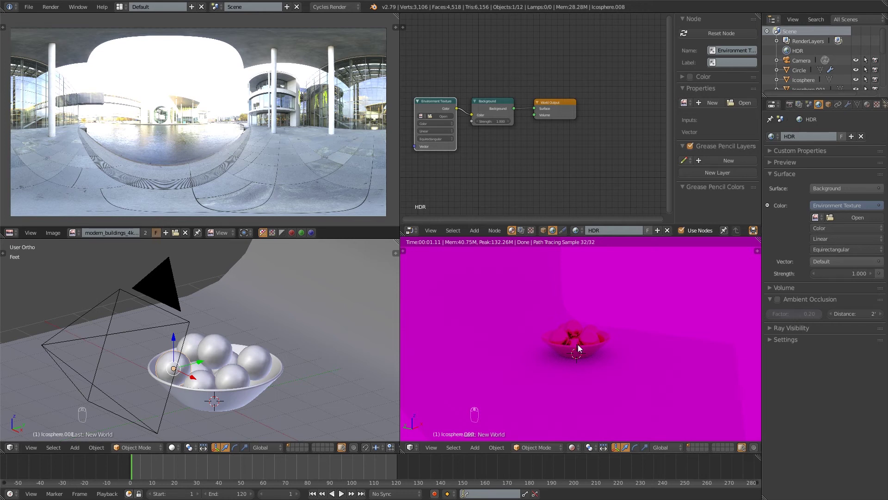
{"action": "middle_click_drag", "start_coordinate": [584, 338], "coordinate": [558, 342]}
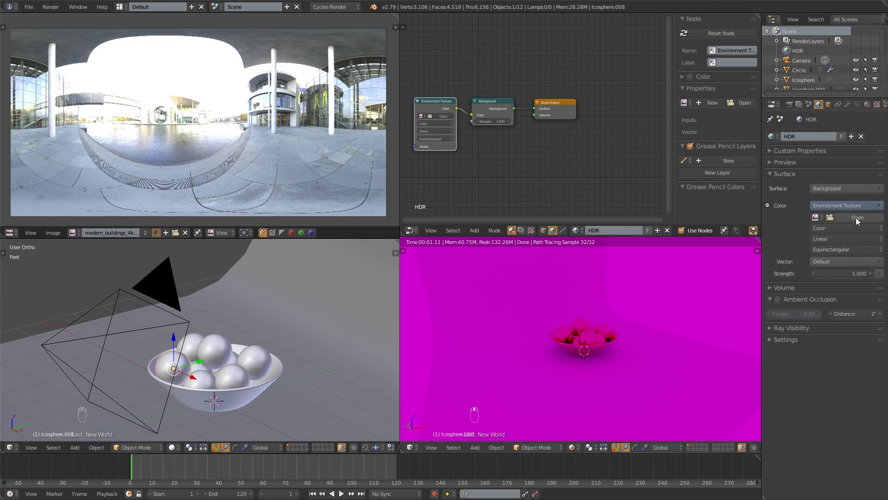
{"action": "left_click", "coordinate": [816, 218]}
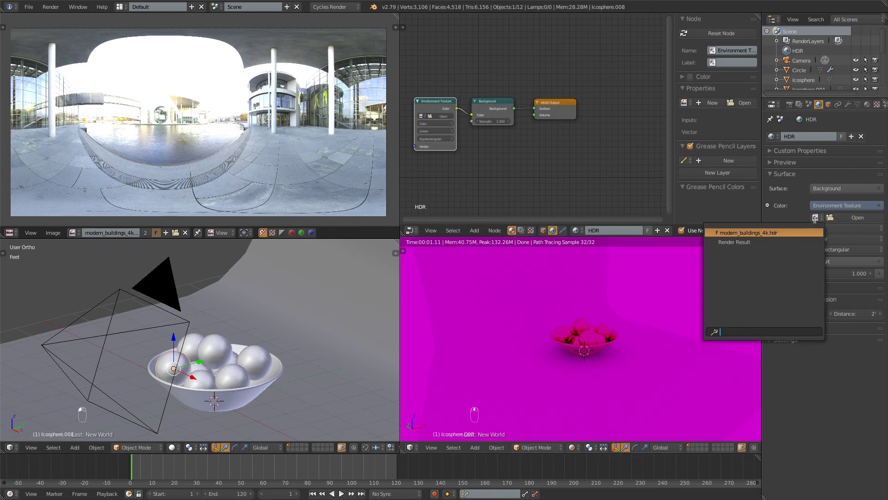
{"action": "left_click", "coordinate": [787, 232]}
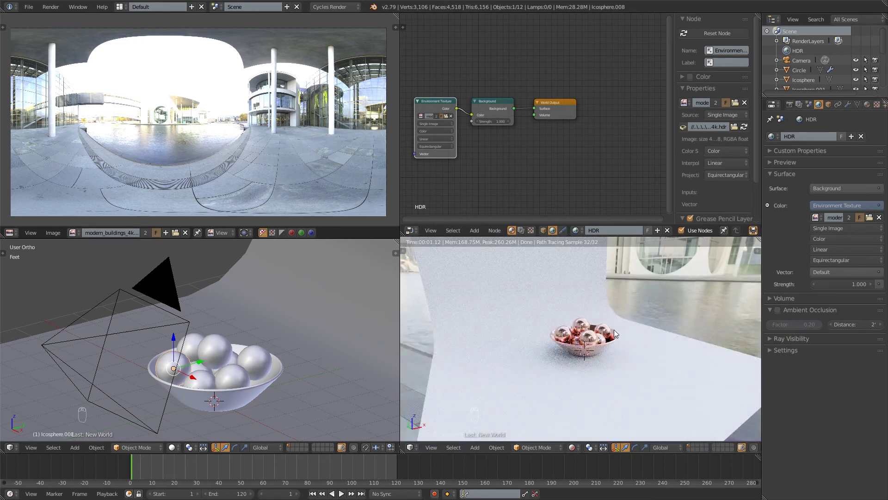
Try the Mirror Ball projection on the Environment Texture node, then restore the Equirectangular projection
{"action": "key", "text": "Home"}
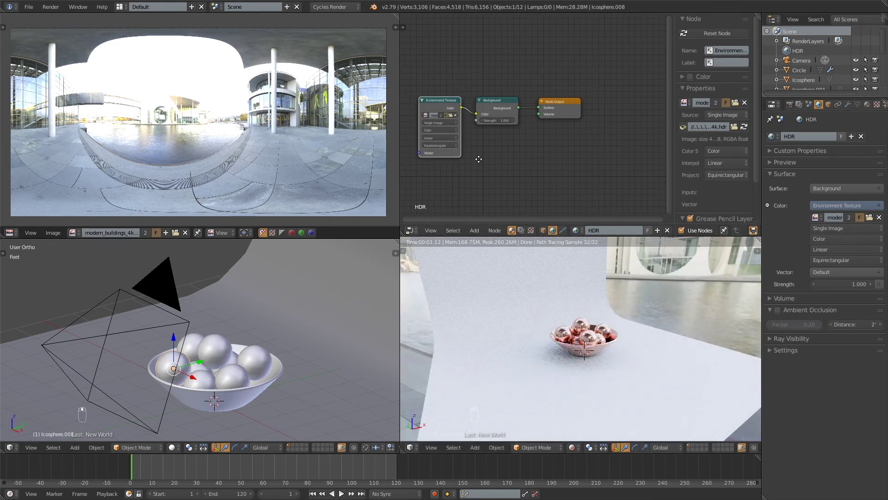
{"action": "scroll", "coordinate": [474, 145], "scroll_direction": "up", "scroll_amount": 3}
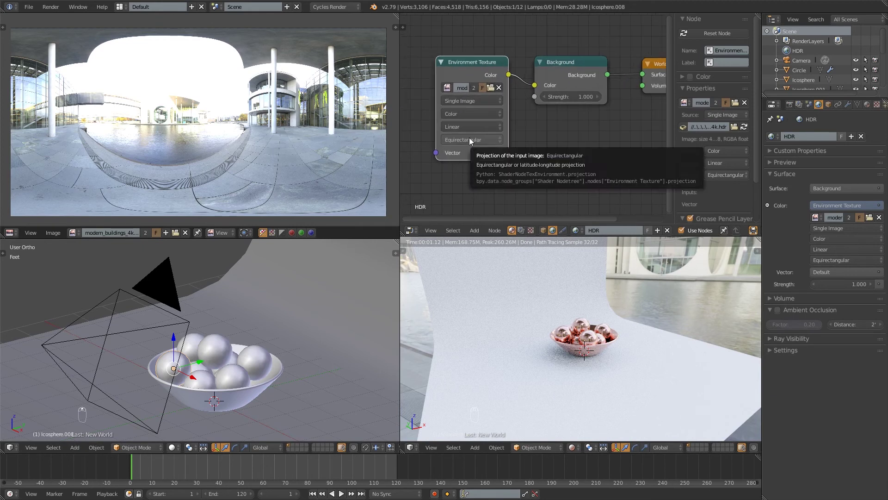
{"action": "left_click", "coordinate": [469, 137]}
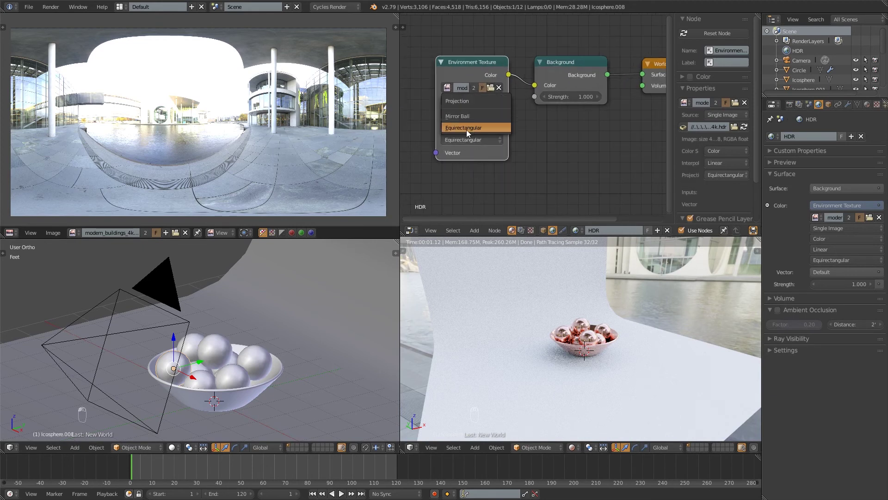
{"action": "left_click", "coordinate": [463, 116]}
{"action": "scroll", "coordinate": [566, 275], "scroll_direction": "down", "scroll_amount": 3}
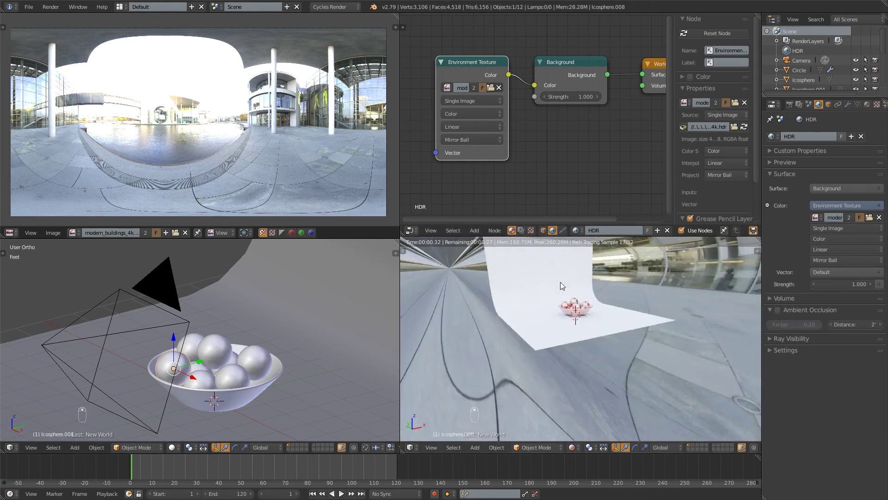
{"action": "scroll", "coordinate": [552, 302], "scroll_direction": "up", "scroll_amount": 3}
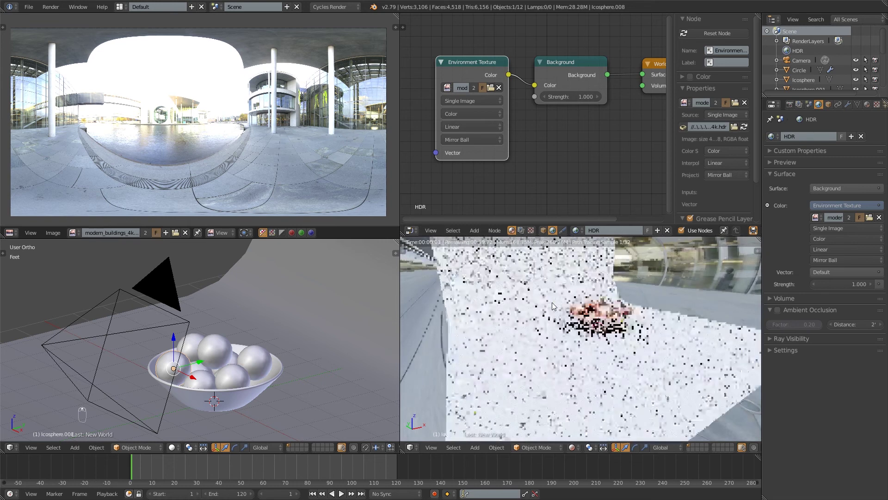
{"action": "left_click", "coordinate": [471, 140]}
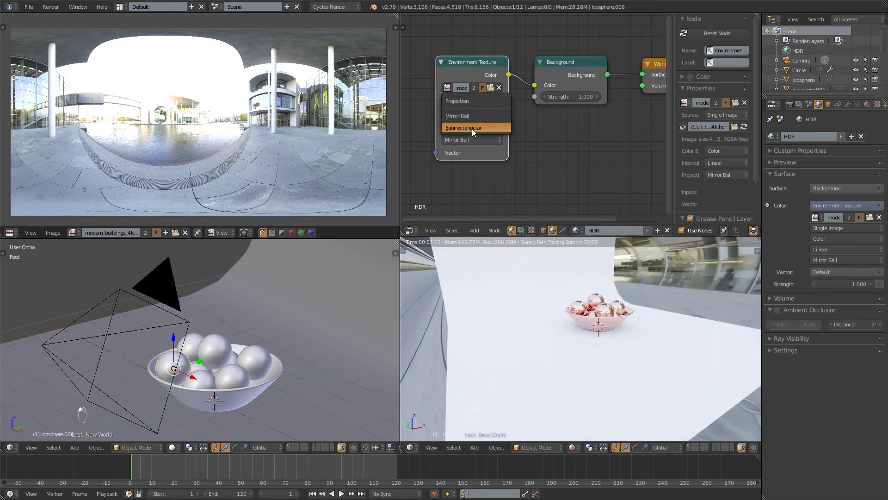
{"action": "left_click", "coordinate": [472, 129]}
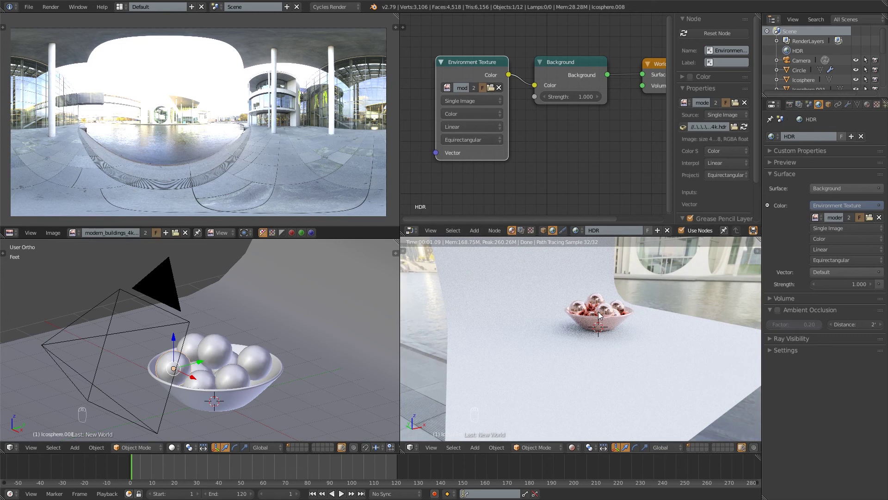
Look through the camera in the rendered view and examine the reflections on the bowl and spheres close up
{"action": "key", "text": "KP_0"}
{"action": "scroll", "coordinate": [598, 312], "scroll_direction": "up", "scroll_amount": 1}
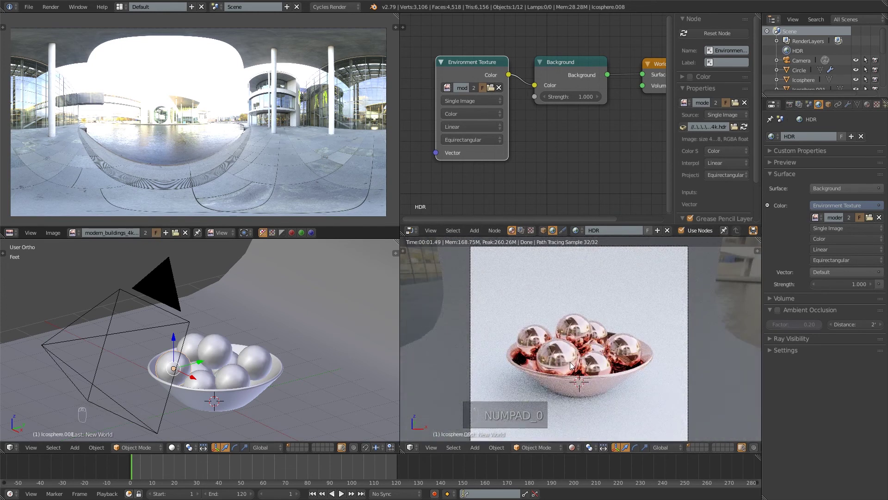
{"action": "scroll", "coordinate": [569, 362], "scroll_direction": "up", "scroll_amount": 1}
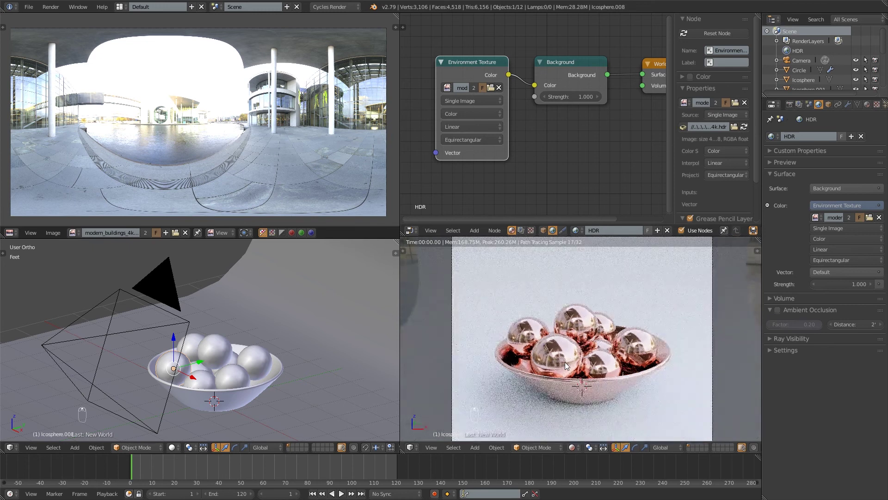